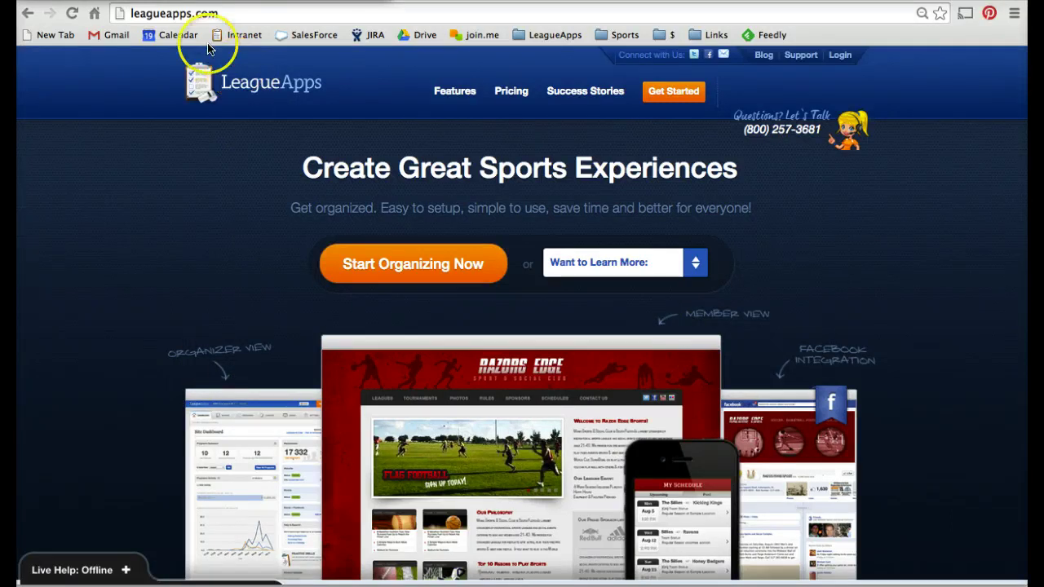
Step: Go from the leagueapps.com homepage to the manager console login page via Login
click(214, 14)
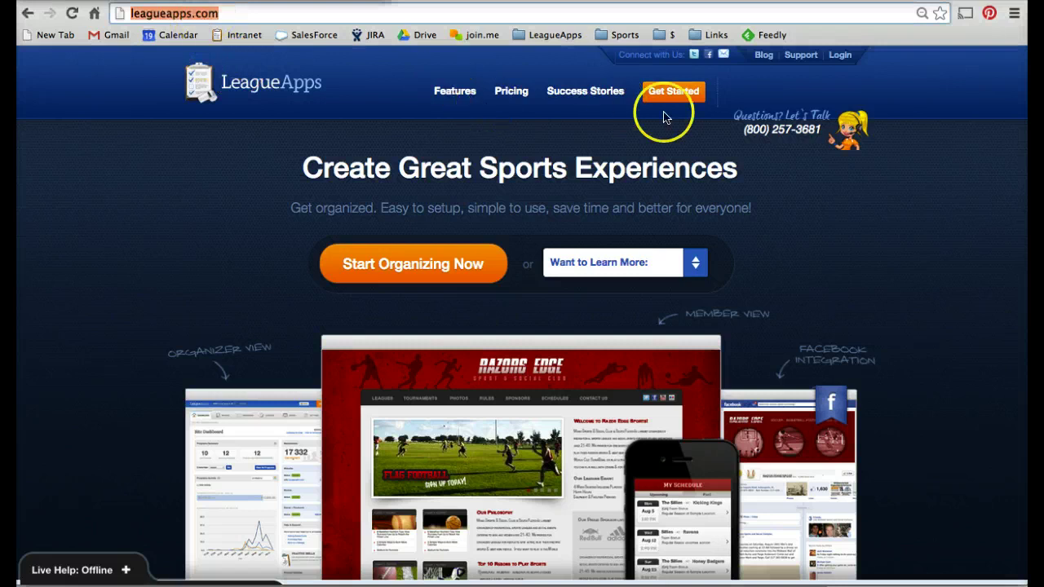
click(841, 56)
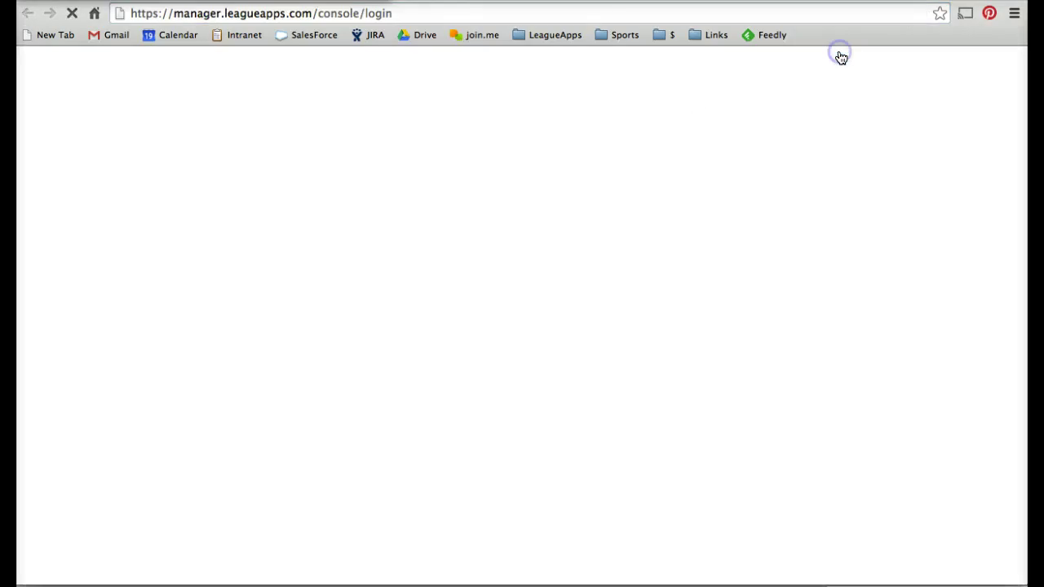
Step: Log in to the esstest site with the admin username and password
click(530, 183)
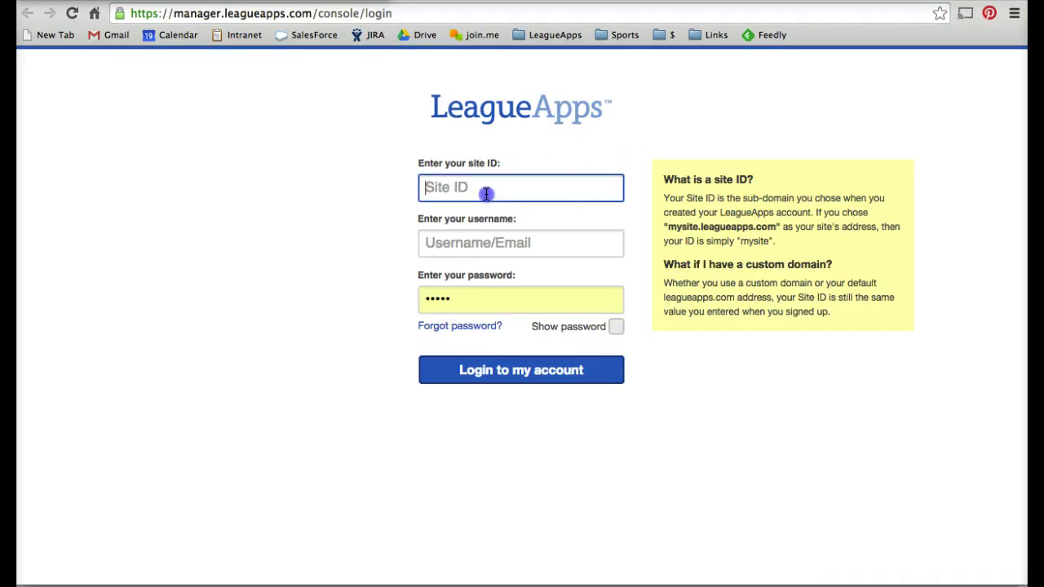
text(esstest)
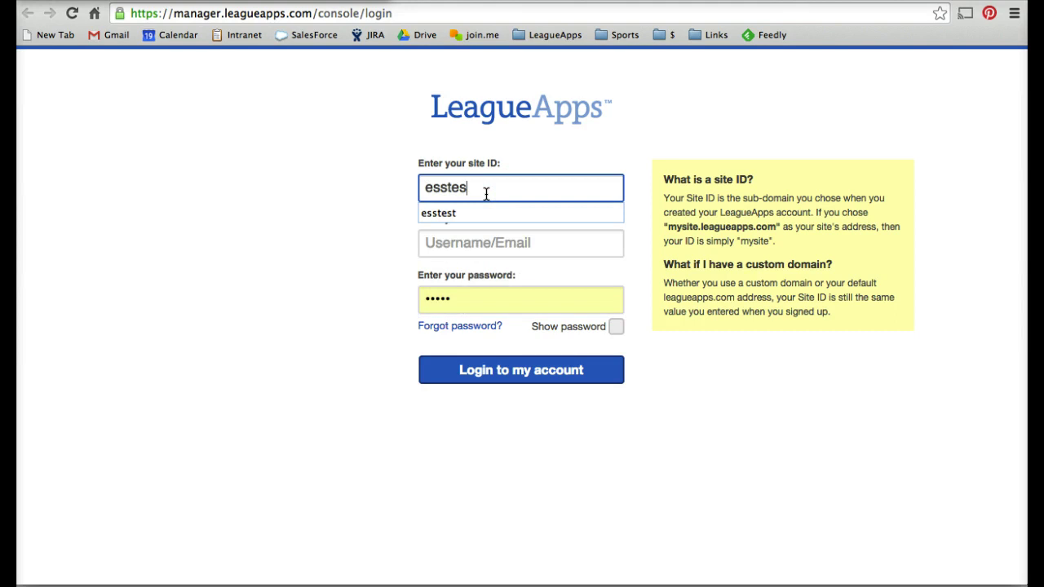
key(Tab)
text(bryan)
key(Tab)
text(p****)
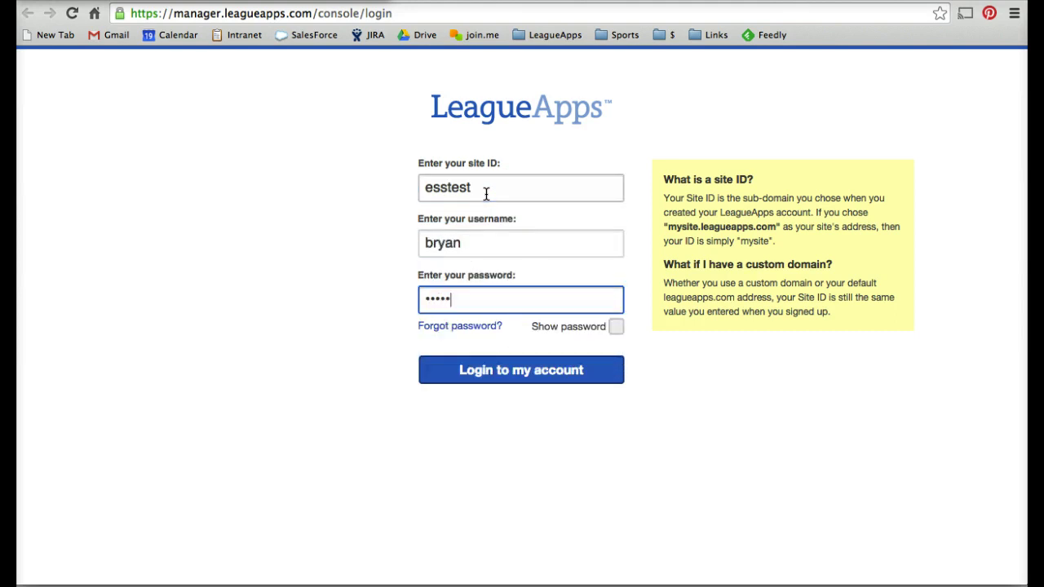
click(528, 371)
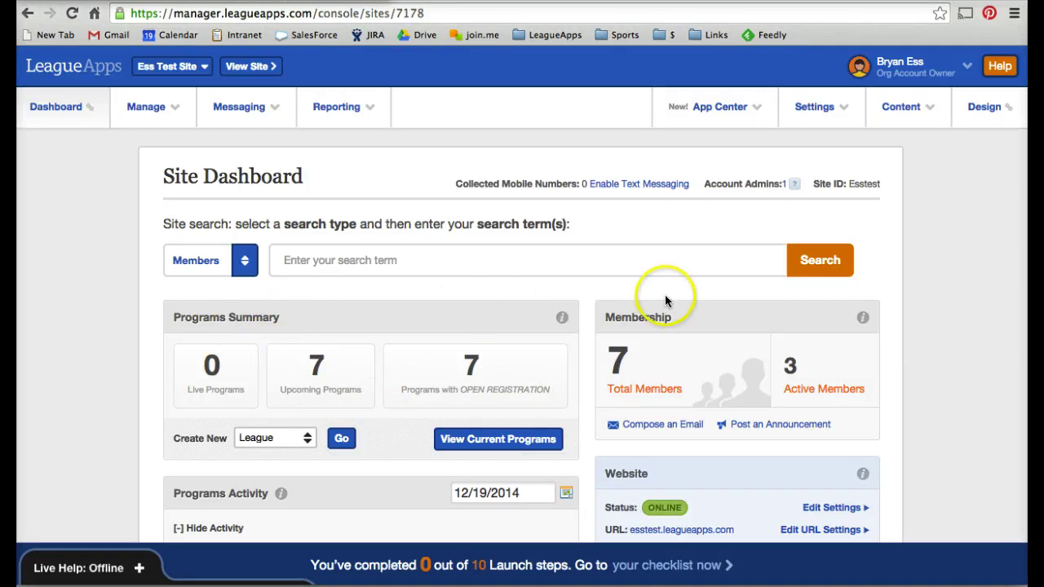
Step: Check the site search's record-type choices, then open the Ess Test Site switcher list
mouse_move(280, 493)
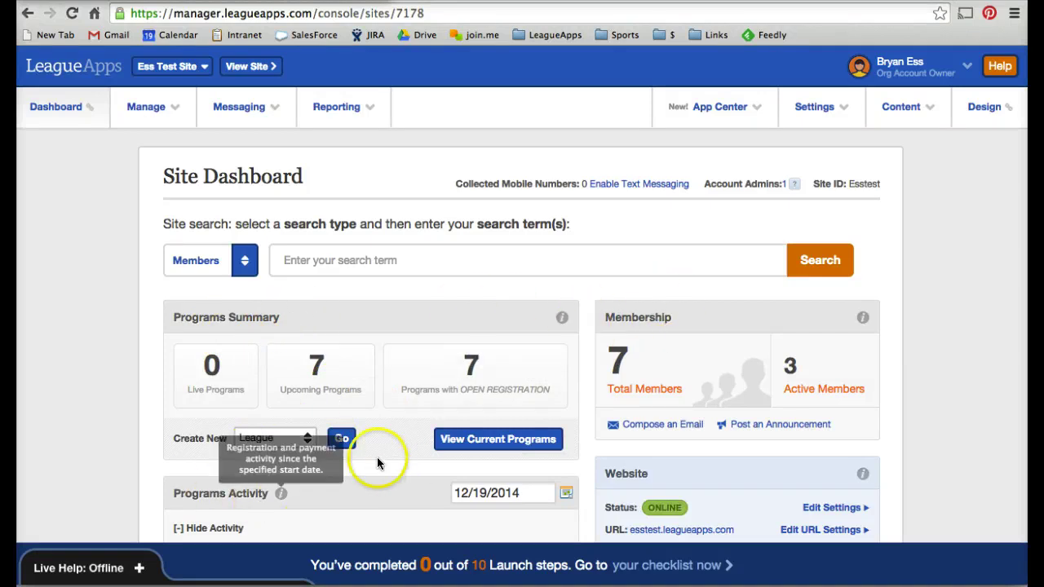
click(245, 260)
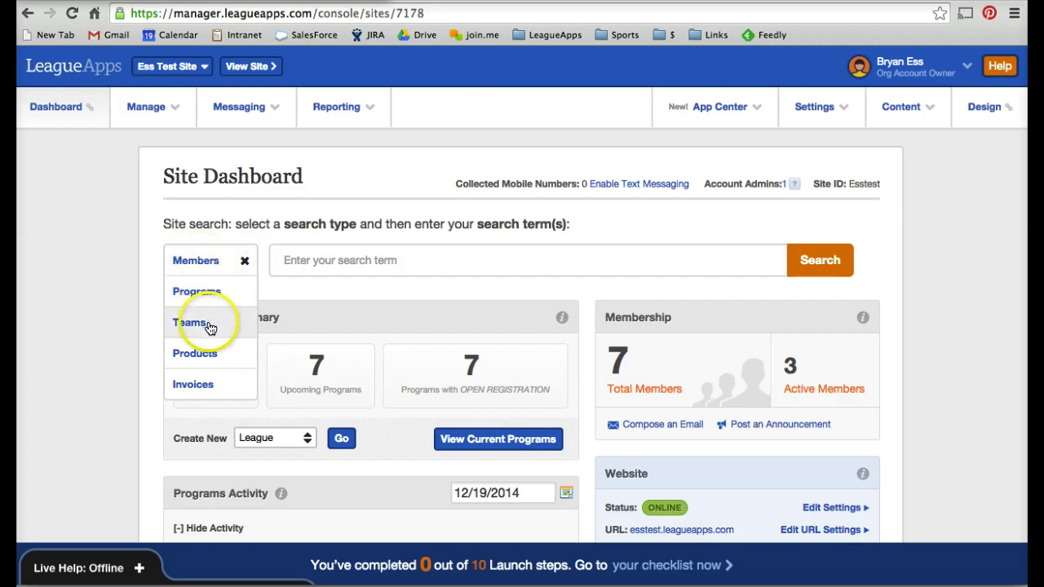
click(247, 261)
click(130, 222)
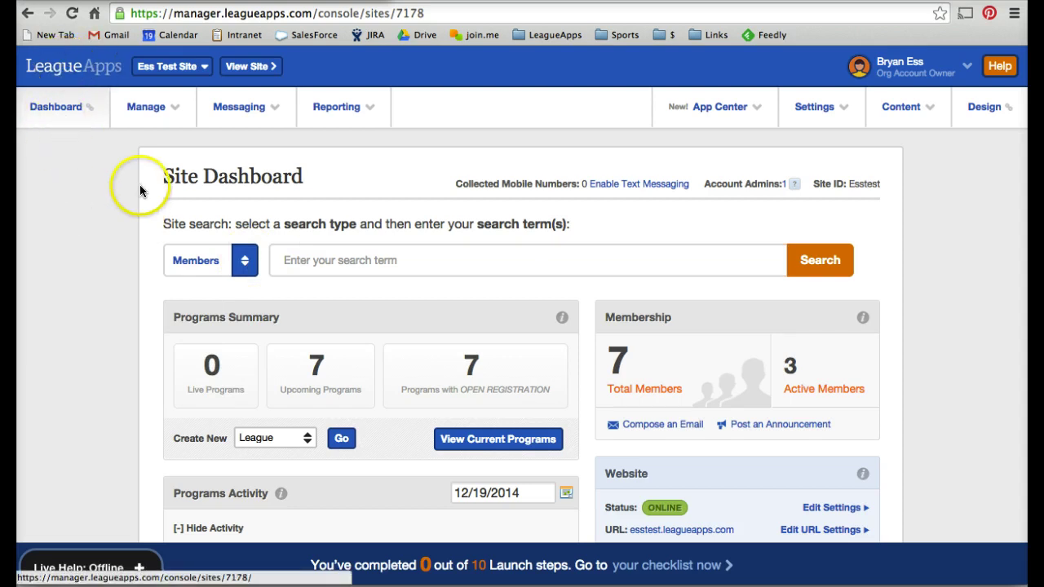
click(189, 74)
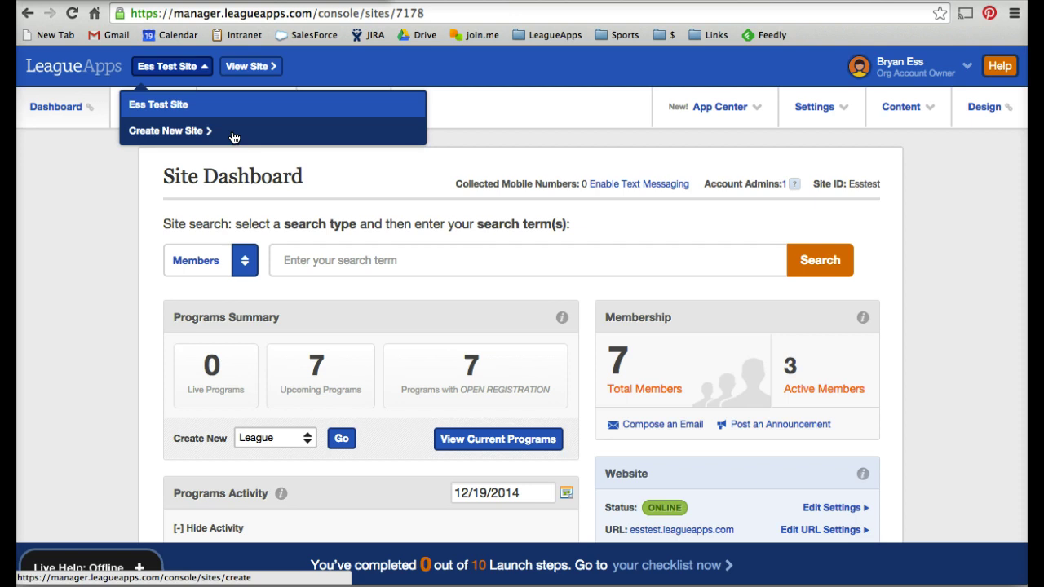
click(252, 69)
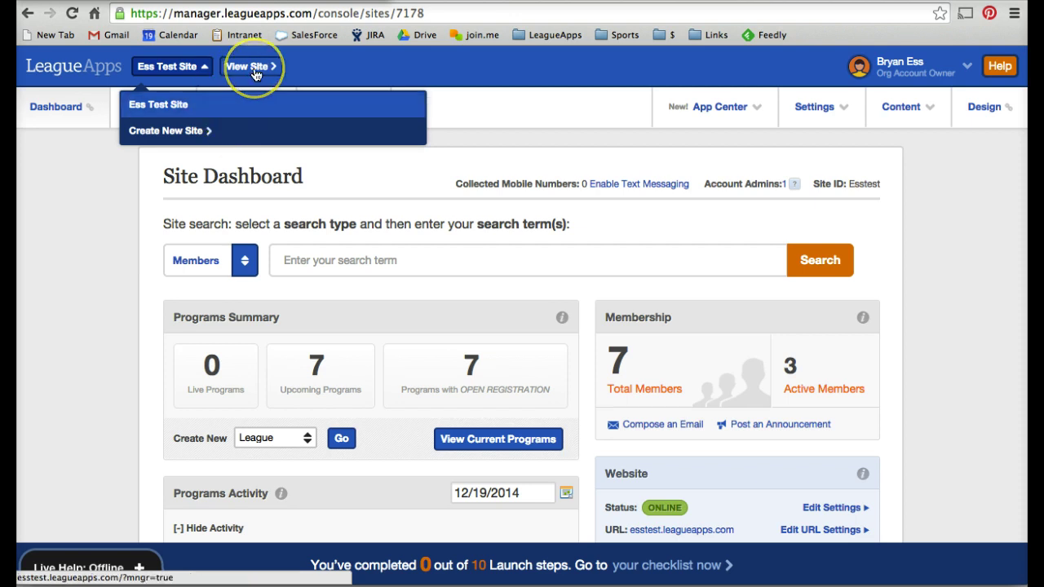
click(252, 75)
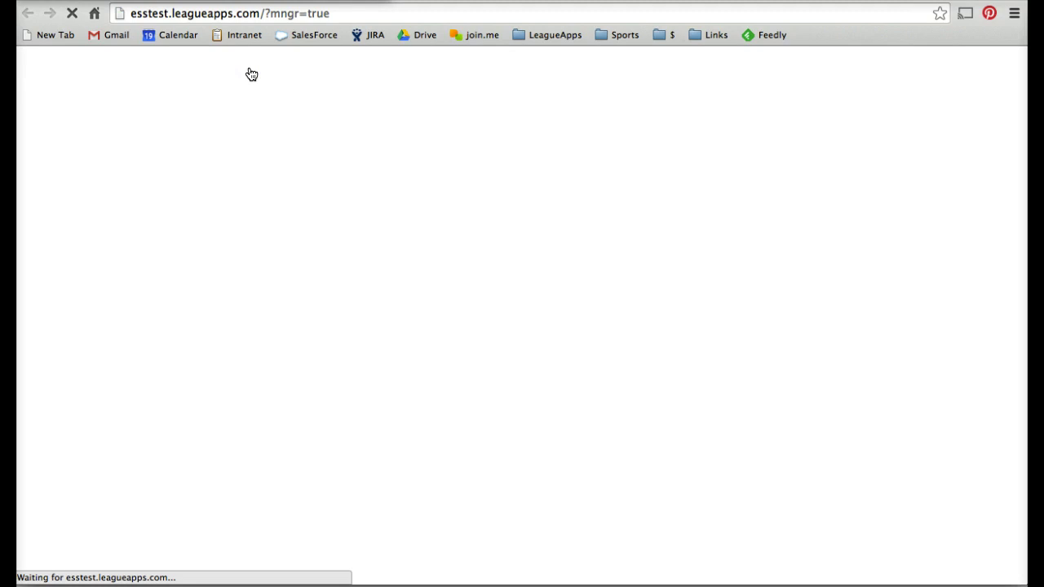
click(365, 266)
mouse_move(375, 321)
mouse_down()
mouse_move(365, 323)
mouse_move(410, 385)
mouse_up()
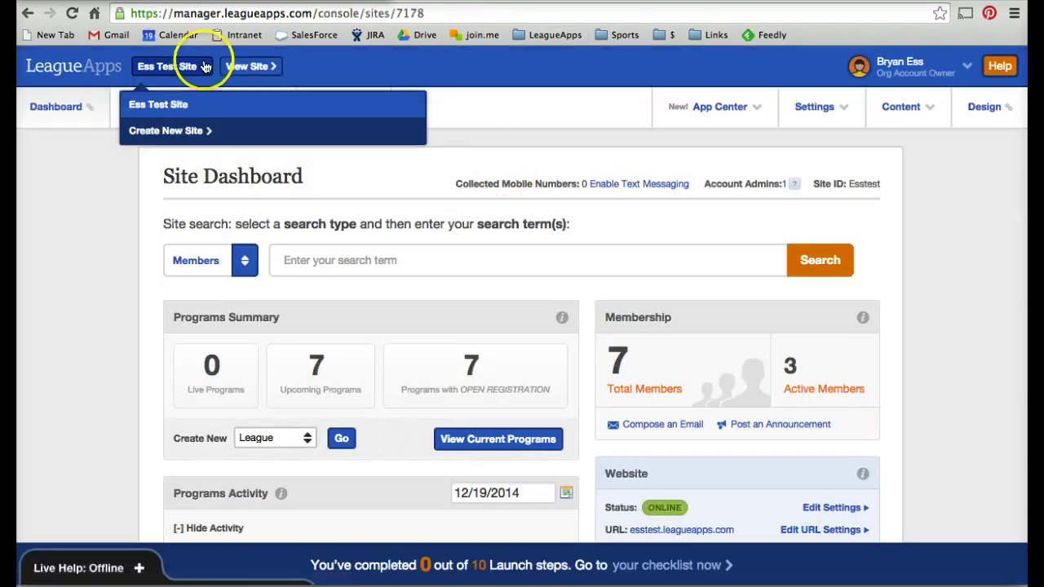
Step: Glance at the account owner's menu, then open the Manage menu of programs, locations and members
click(205, 69)
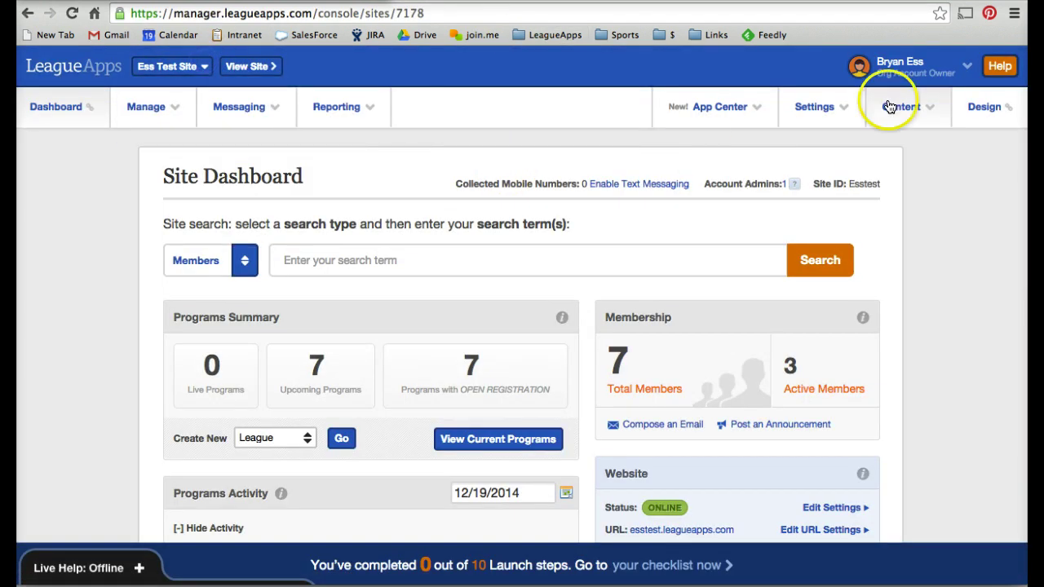
click(968, 66)
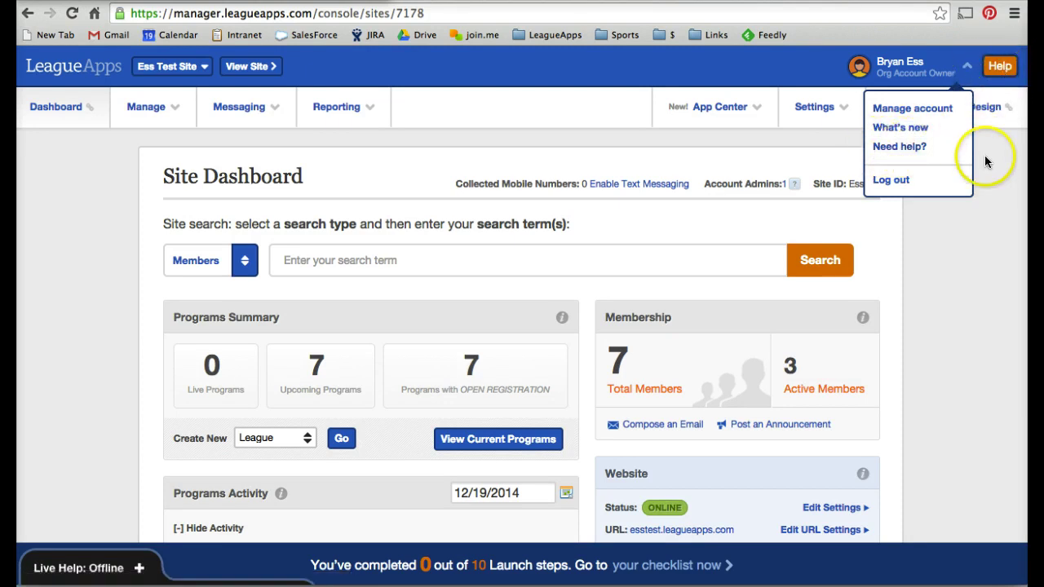
click(967, 66)
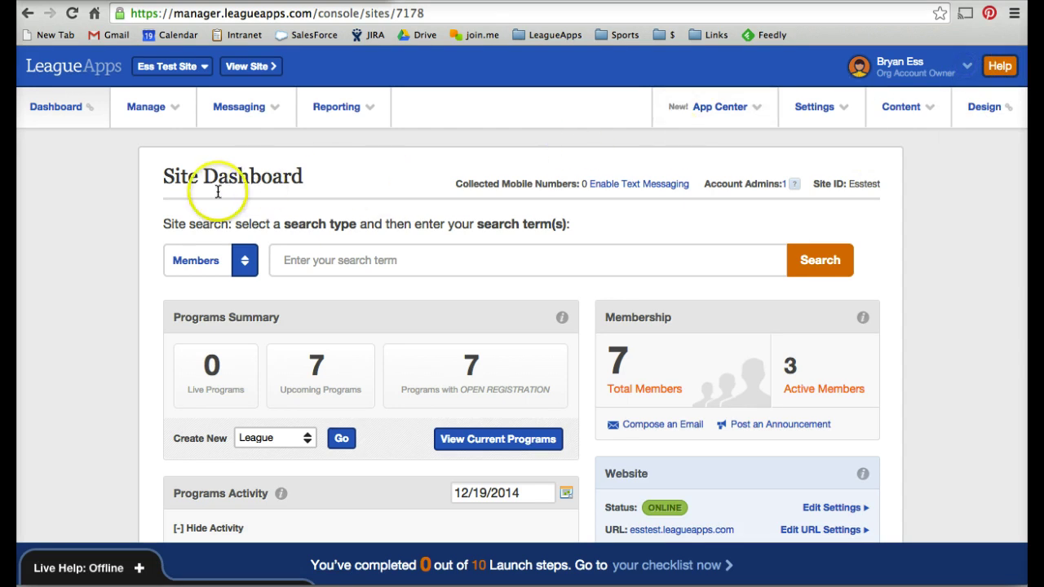
click(174, 113)
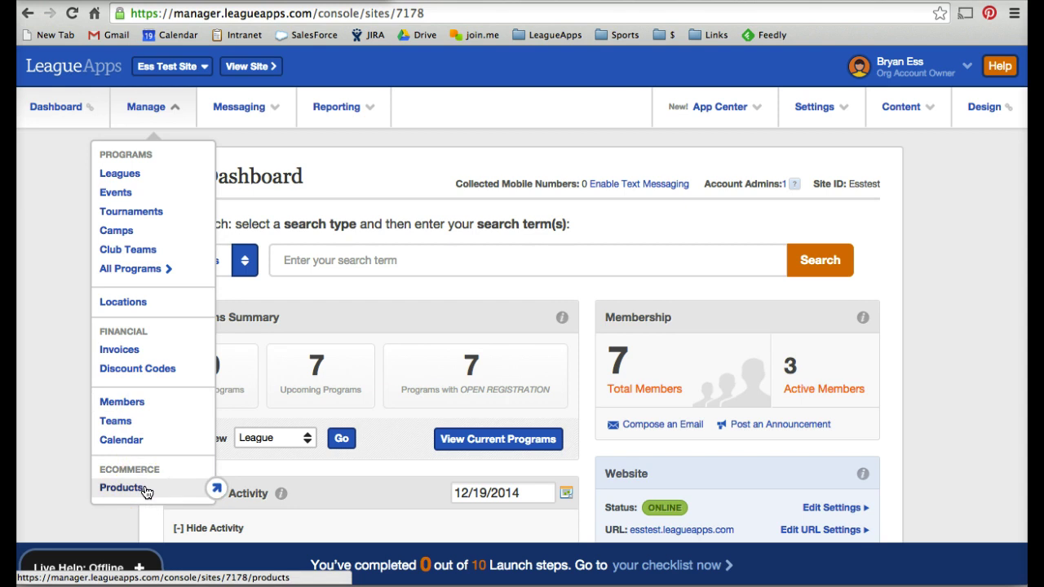
Step: Peek at the Messaging menu, then open the Reporting menu of registrations and transactions reports
click(189, 111)
click(261, 121)
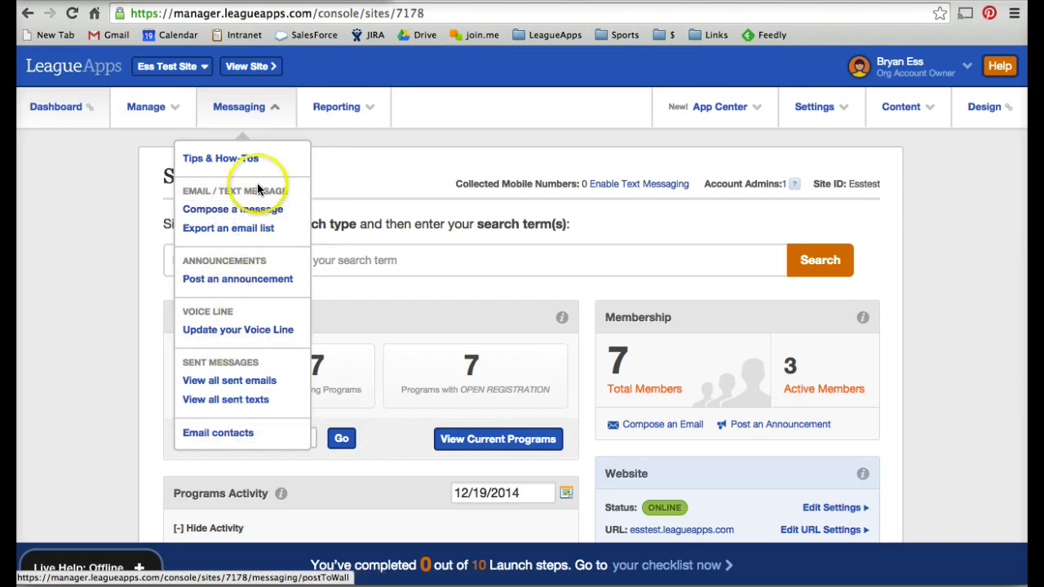
click(262, 112)
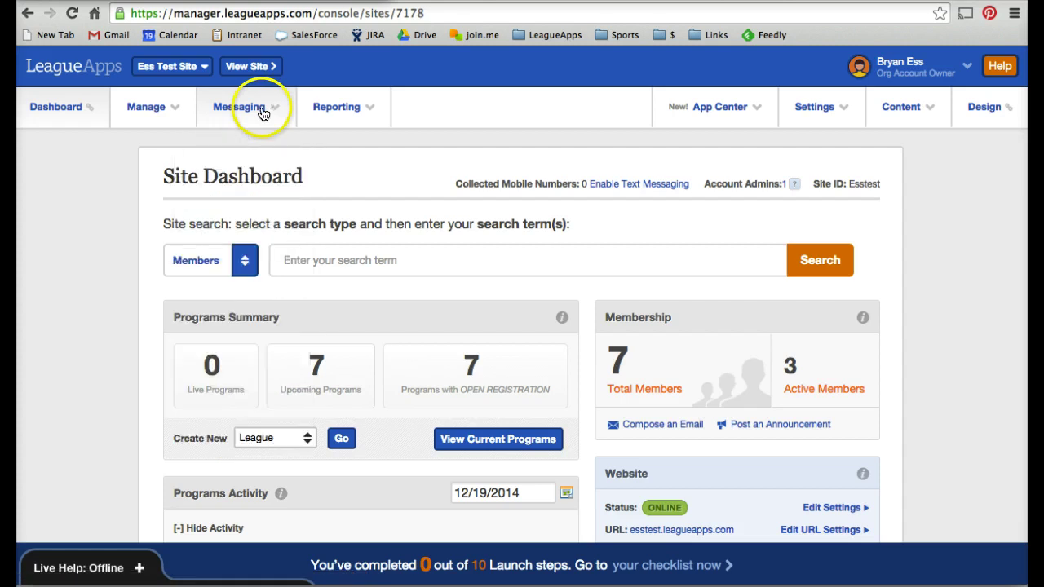
click(366, 123)
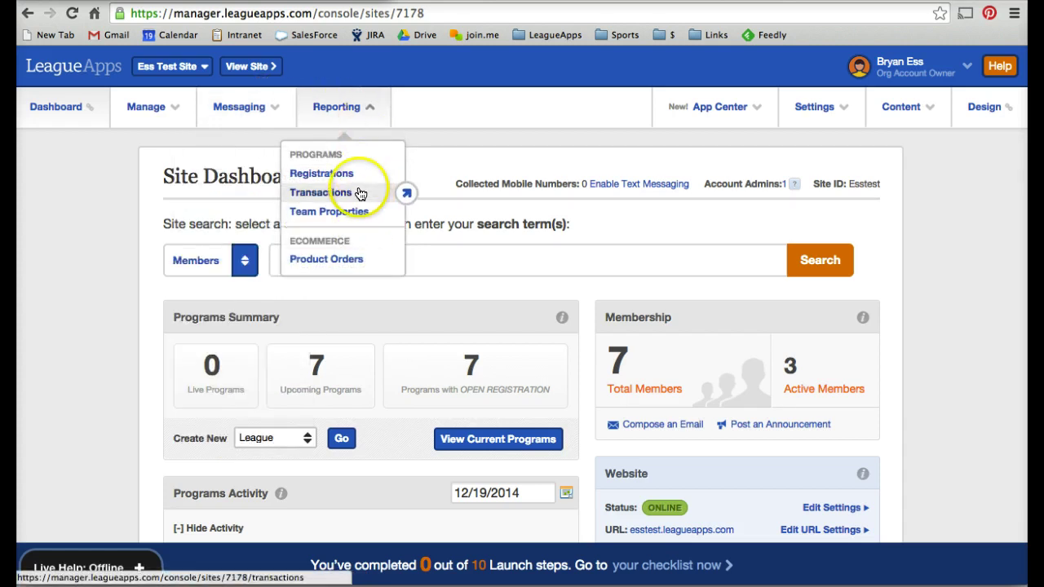
Step: Browse the Settings menu's site, program, member and messaging options, then close it
click(369, 112)
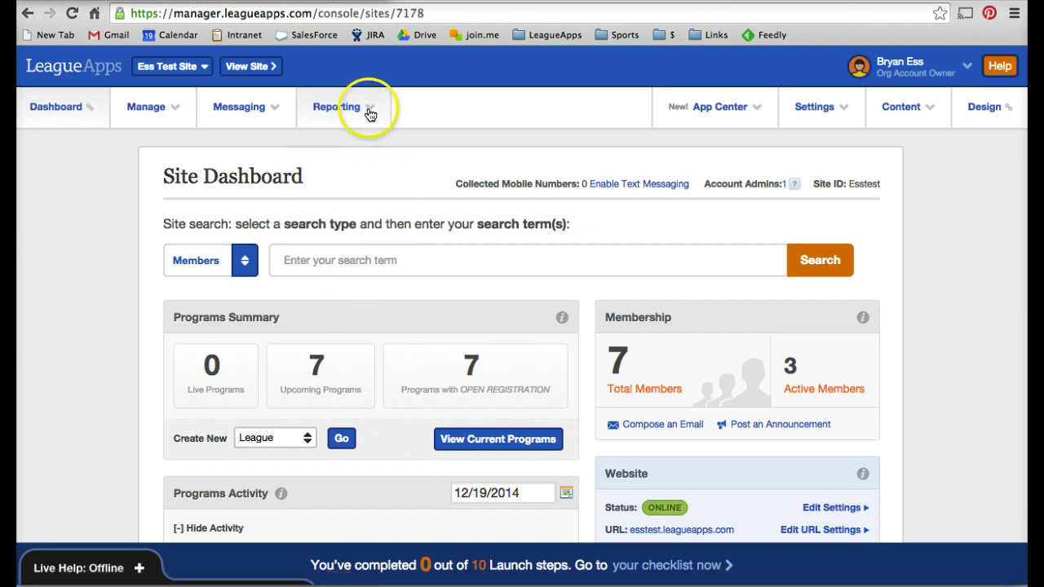
click(839, 116)
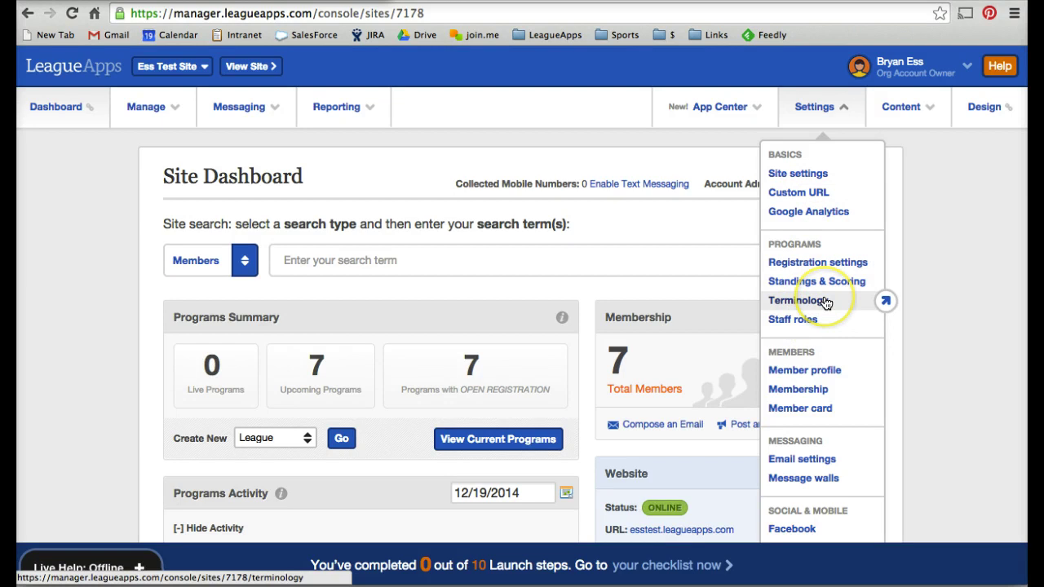
scroll(806, 452, down, 3)
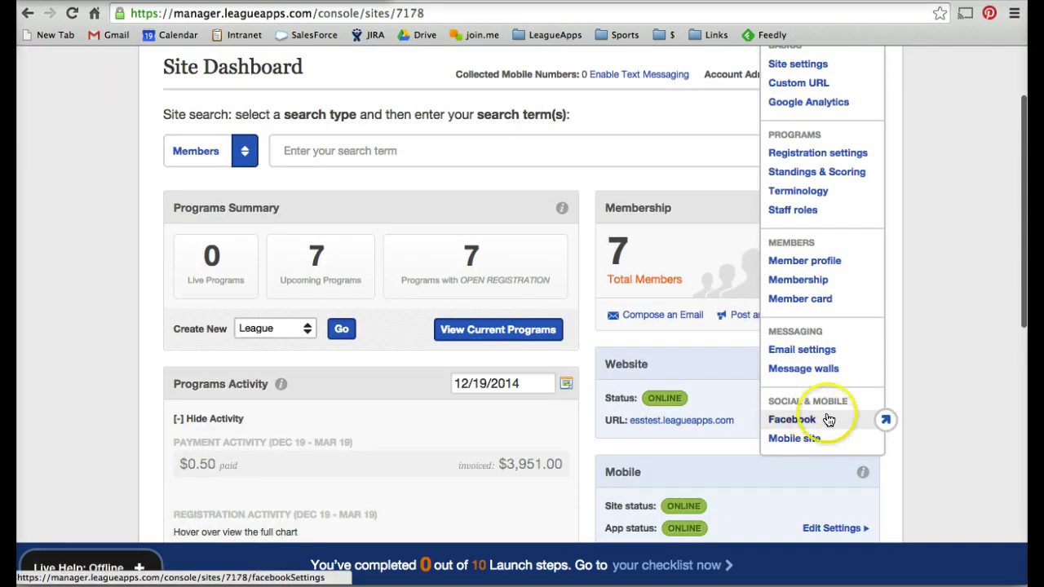
scroll(923, 326, up, 3)
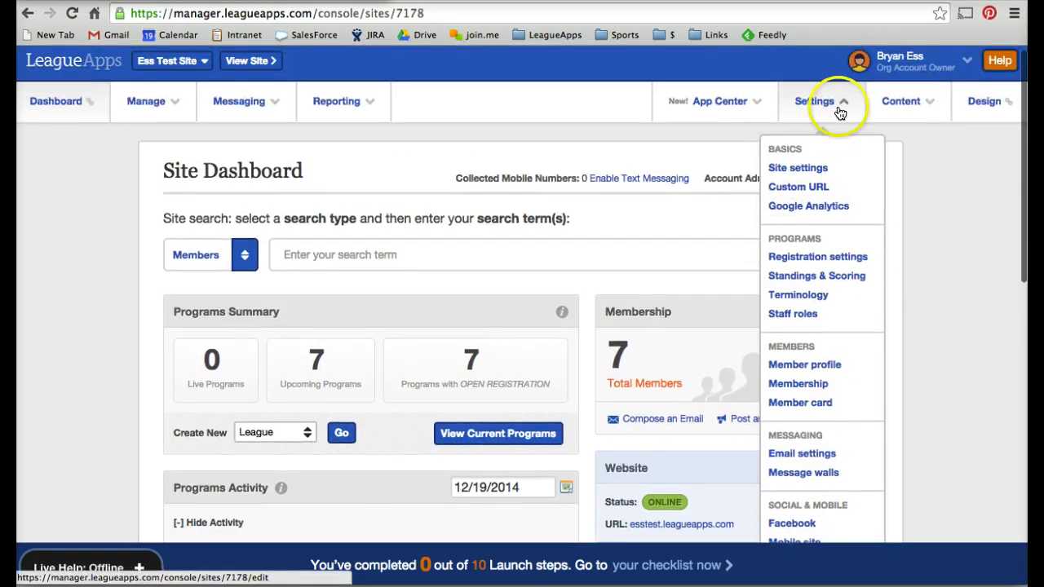
click(841, 108)
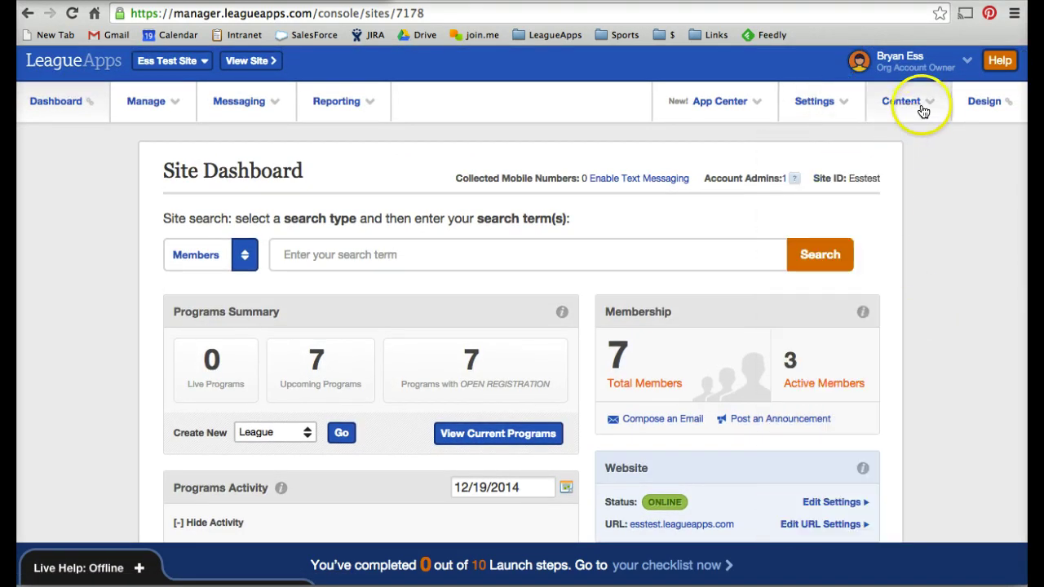
click(922, 110)
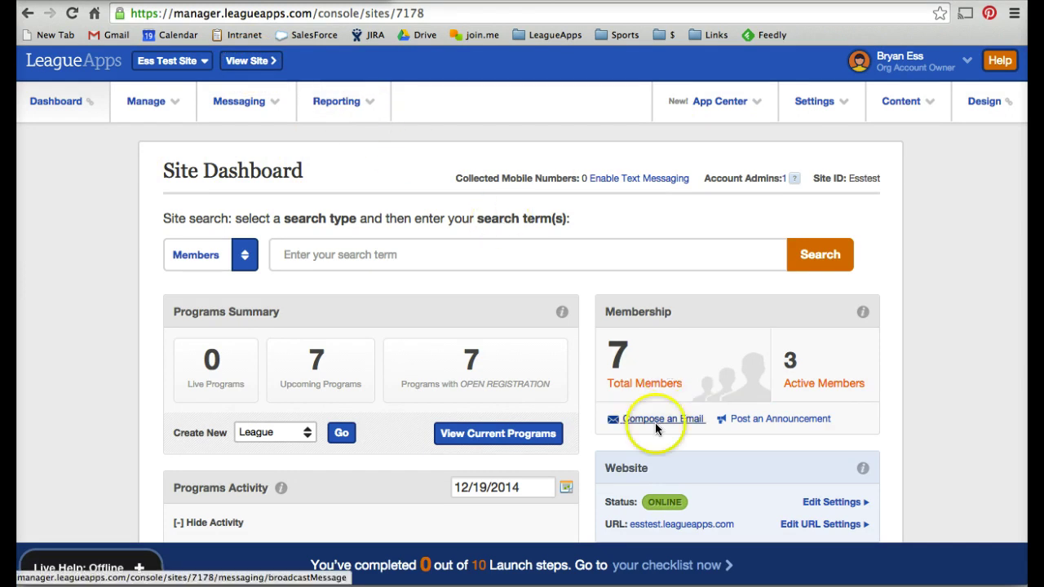
Step: Open the Launch Checklist from the bottom banner and expand Manage Your Account's sub-items
click(674, 573)
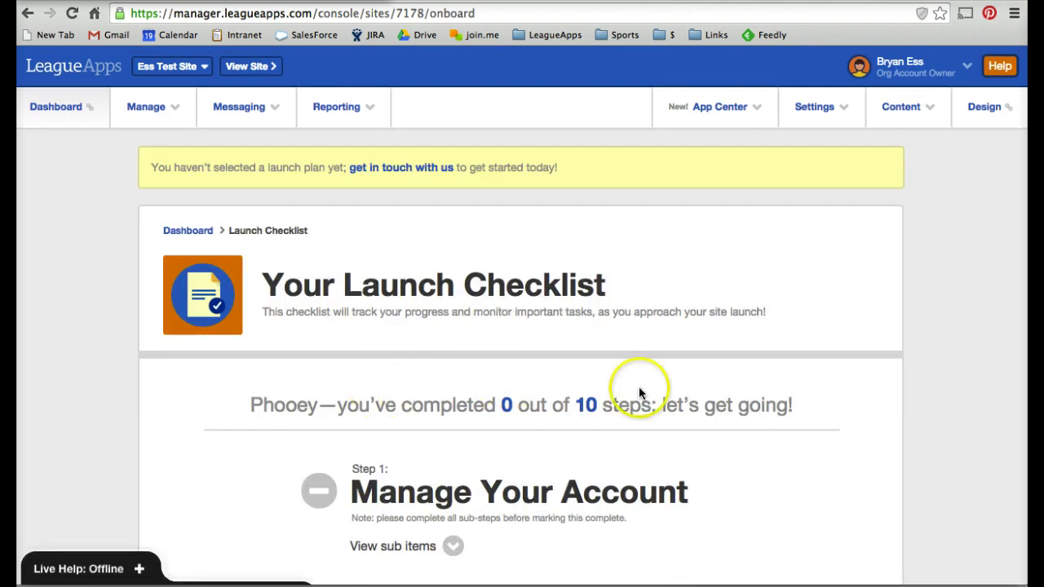
scroll(828, 390, down, 5)
click(453, 329)
scroll(457, 310, down, 3)
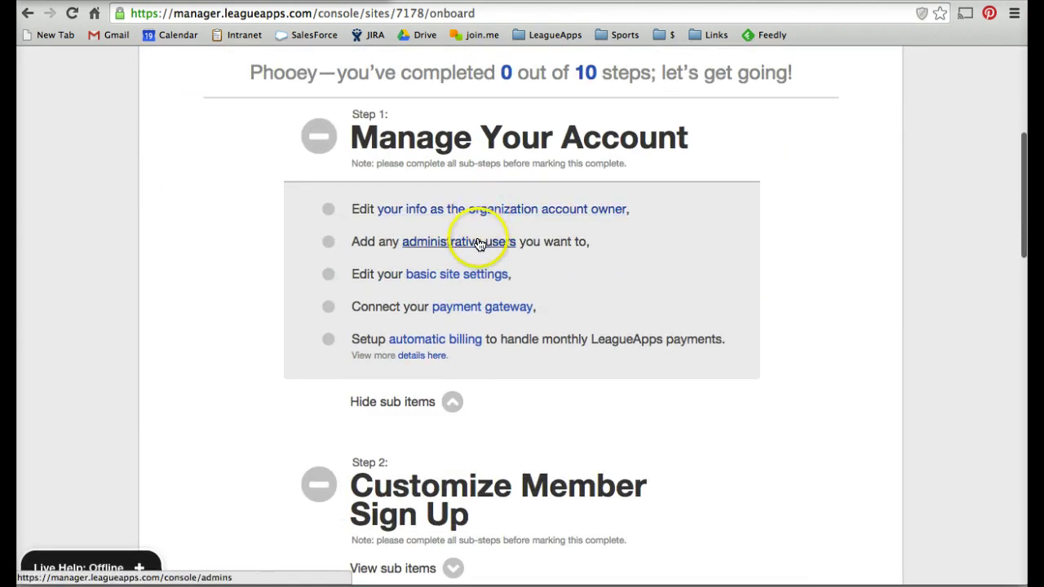
scroll(655, 372, down, 4)
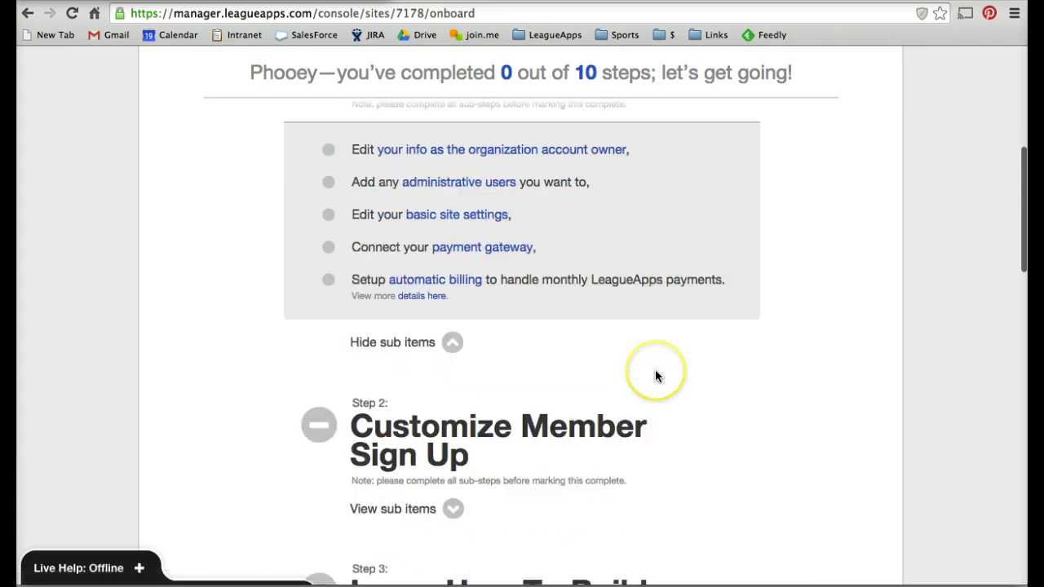
scroll(657, 376, down, 9)
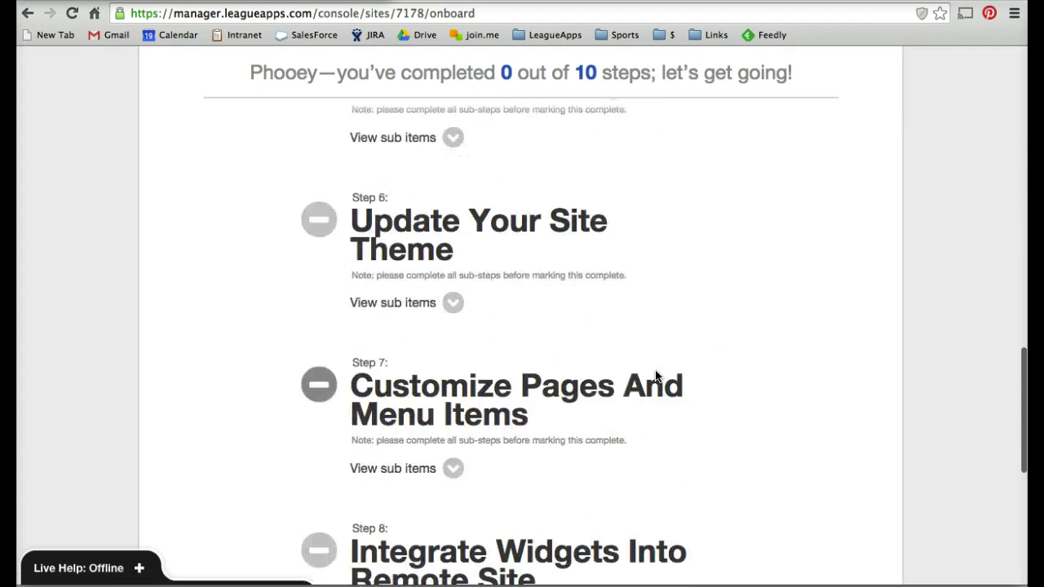